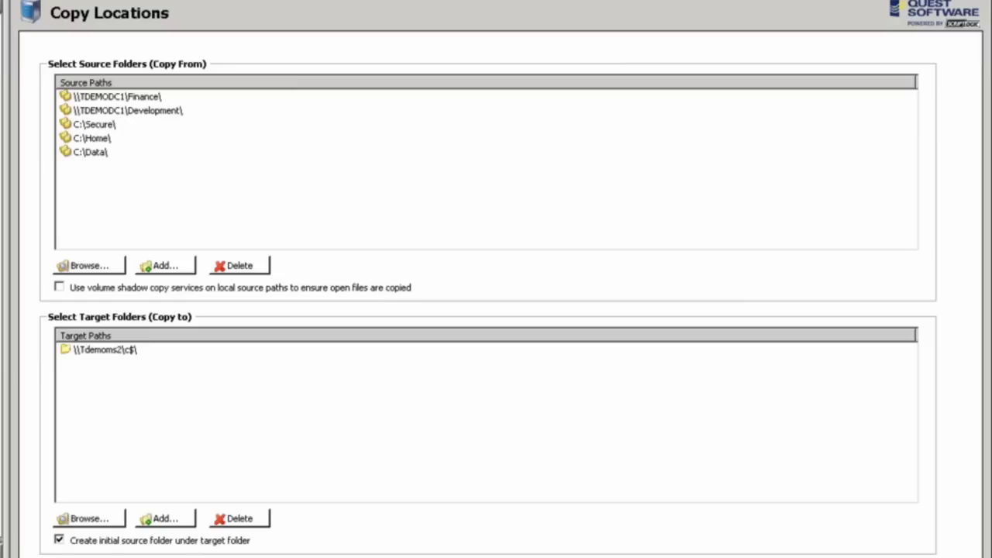
In Synchronization, copy only changed source files to target and reset last accessed dates on source files
click(87, 93)
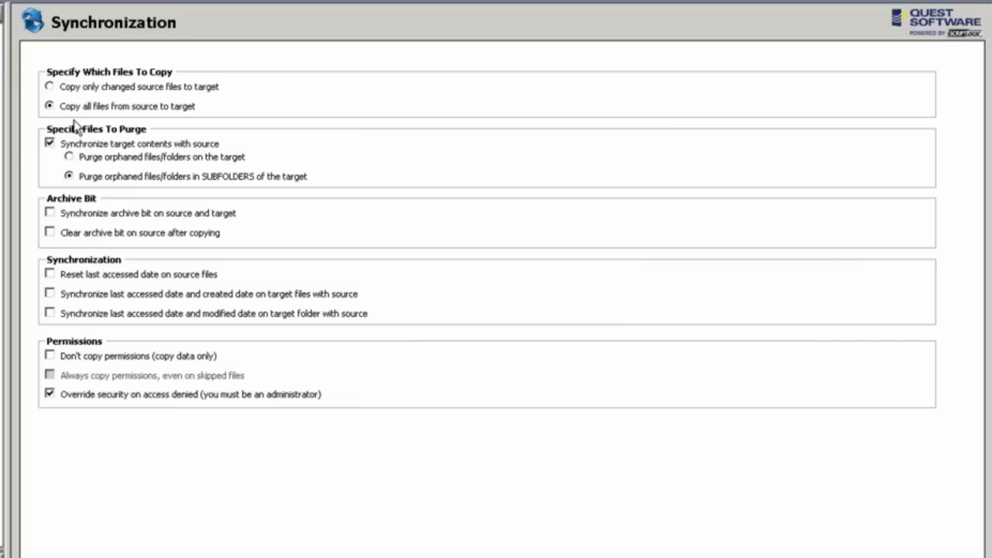
click(64, 88)
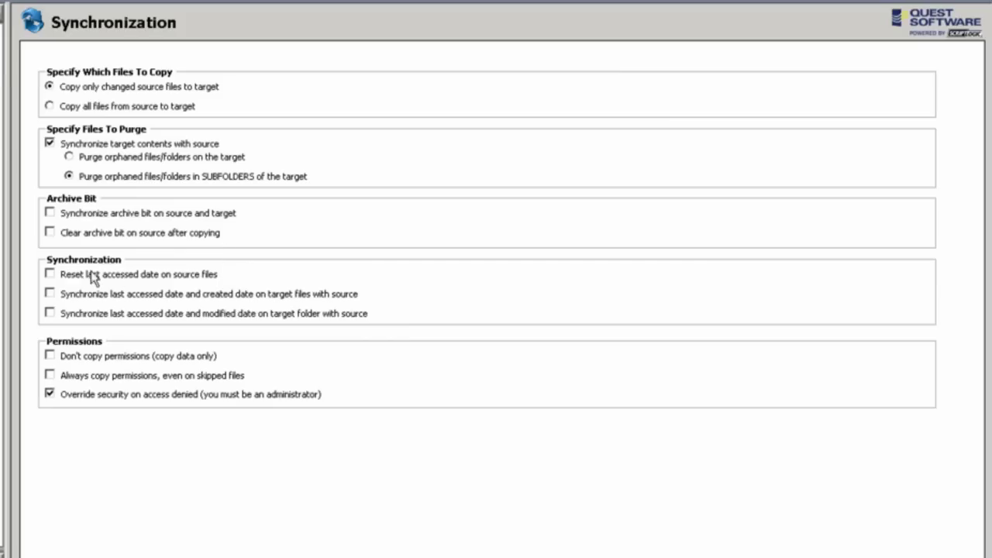
click(50, 273)
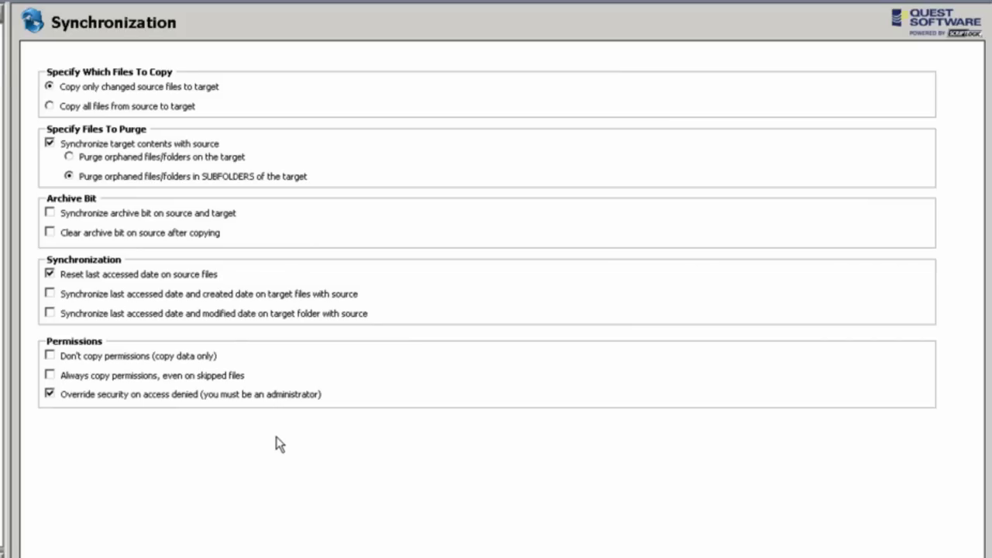
click(74, 107)
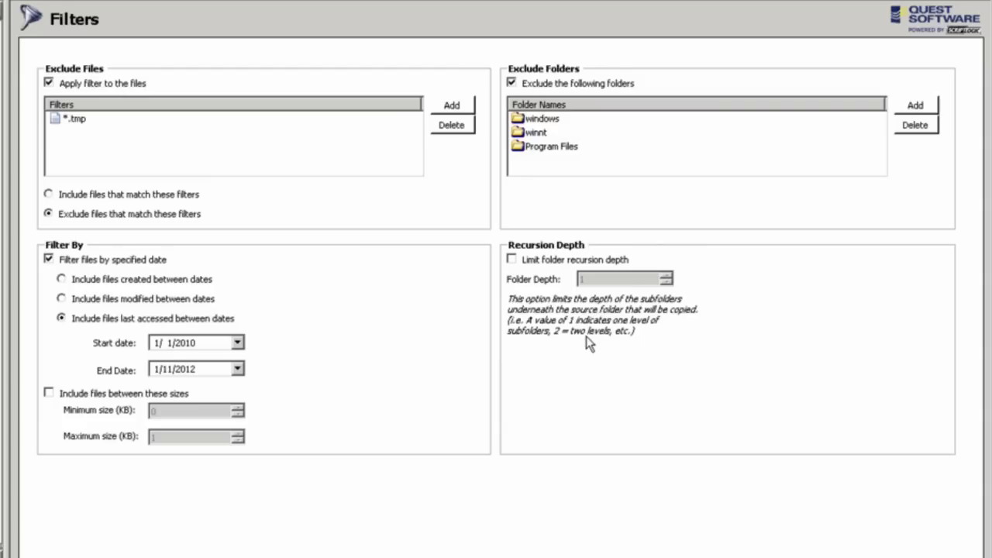
Turn on 'Limit folder recursion depth' and raise the Folder Depth to 3
click(512, 259)
click(665, 277)
click(664, 276)
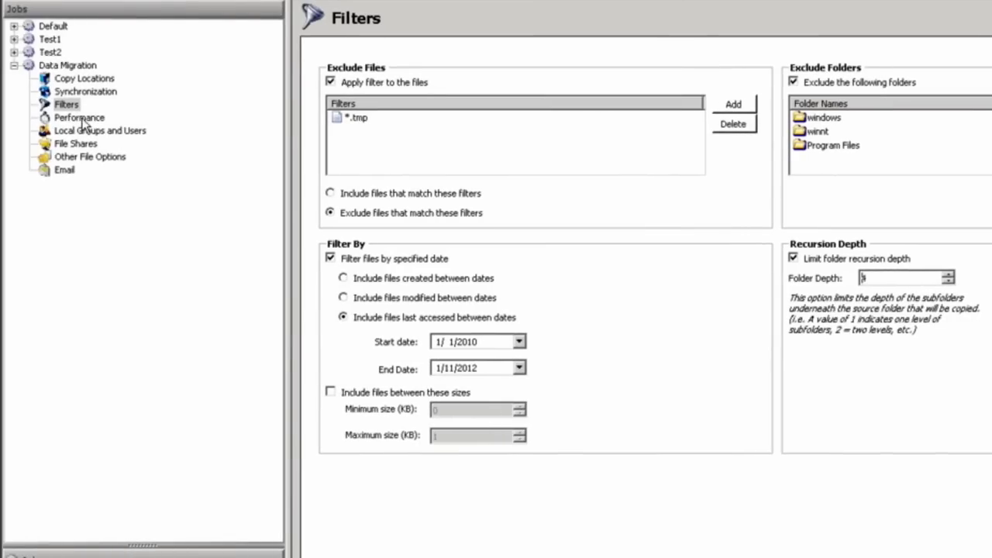
Show the Data Migration job's Performance page with threading, throttling and locked-file retry settings
click(81, 118)
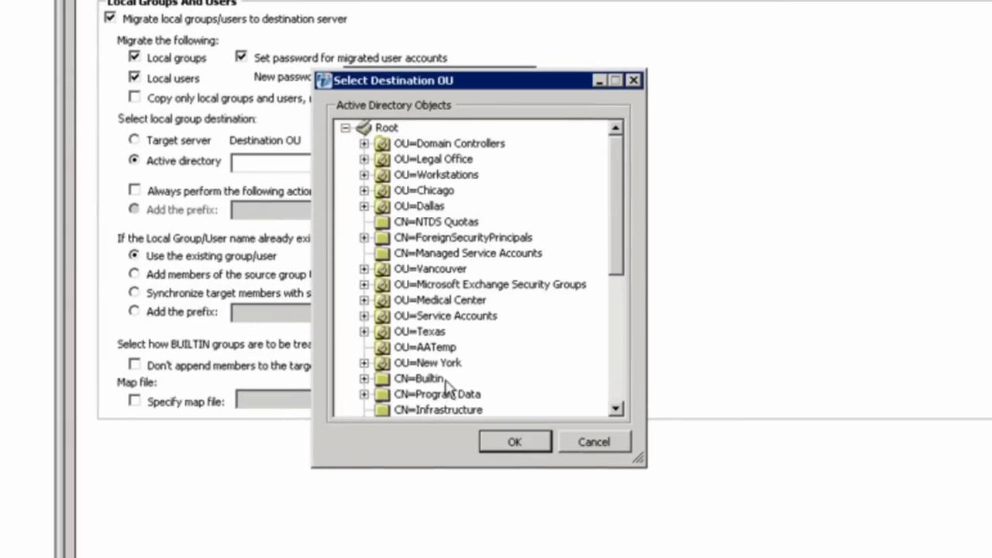
Select OU=Texas in the Select Destination OU dialog and confirm it
click(420, 331)
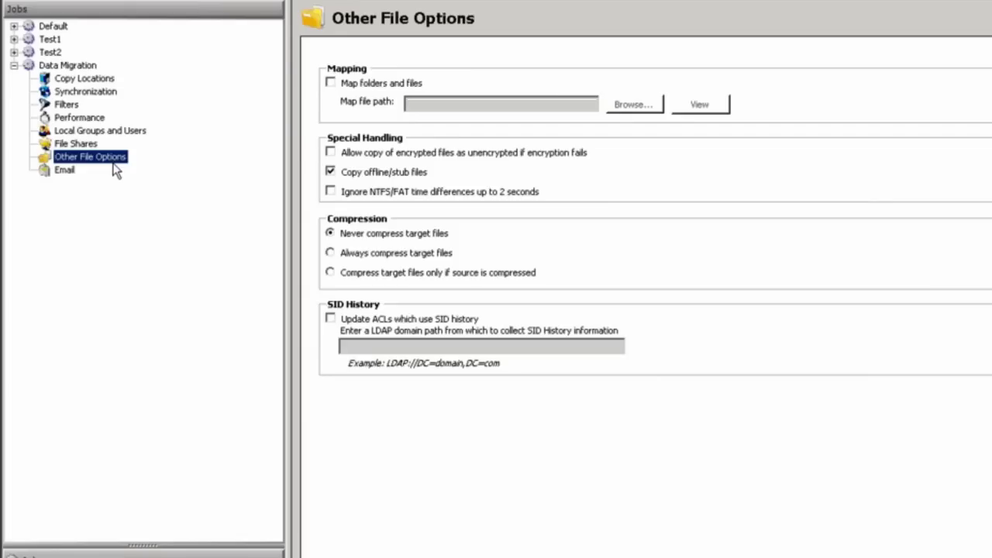
Enable folder/file mapping, unencrypted copies, NTFS/FAT time tolerance, and compress-only-if-source-compressed
click(331, 83)
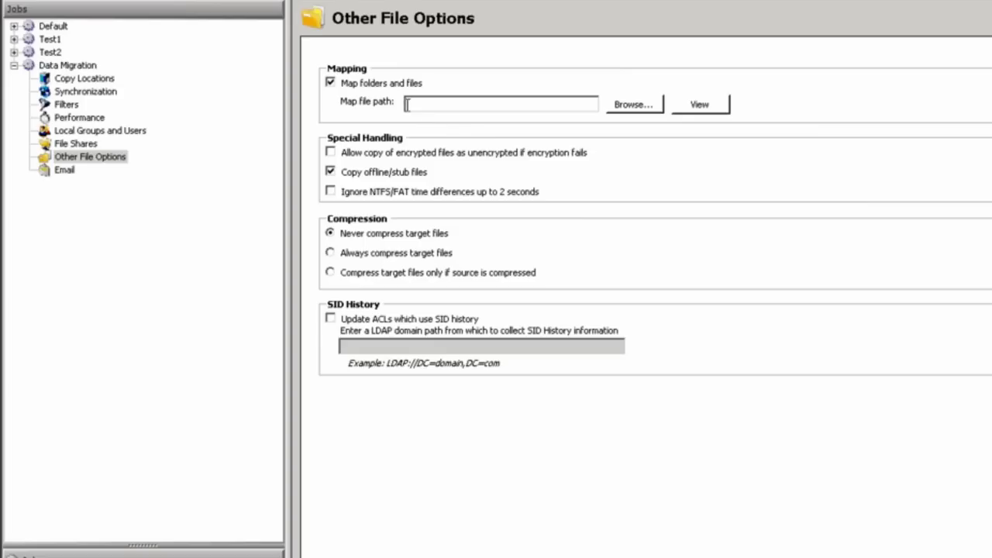
click(407, 105)
click(333, 157)
click(332, 191)
click(443, 256)
click(434, 273)
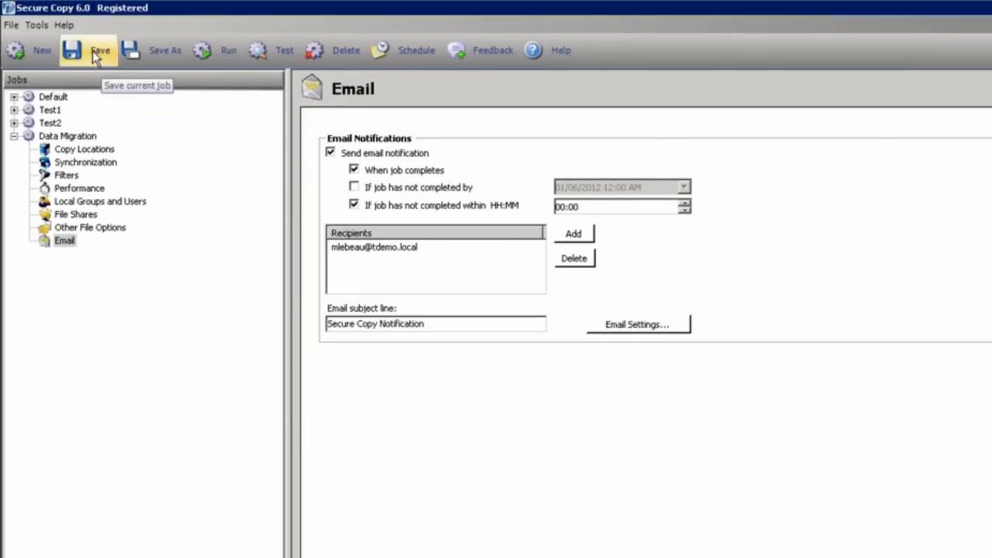
Save the Data Migration job, start a test copy, then cancel it partway and confirm
click(258, 56)
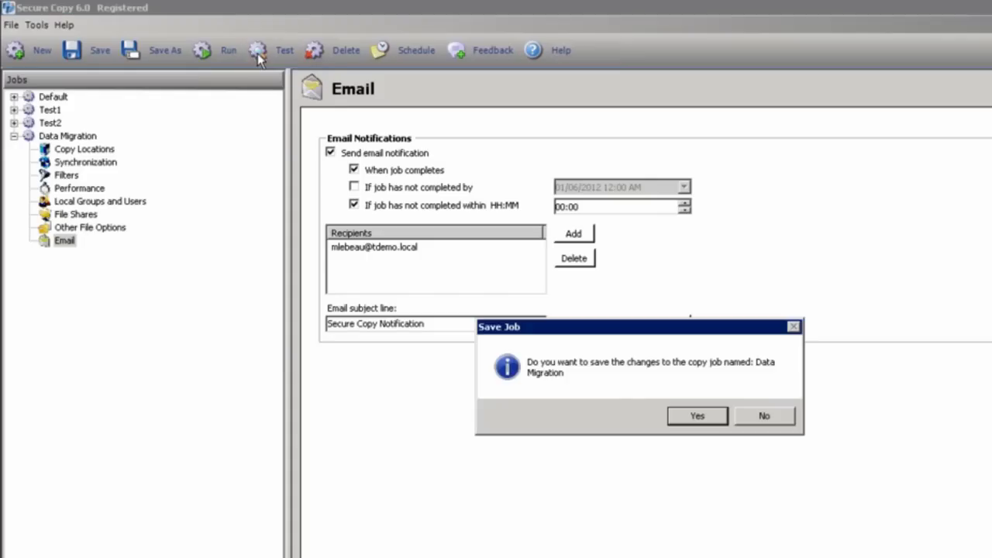
click(715, 422)
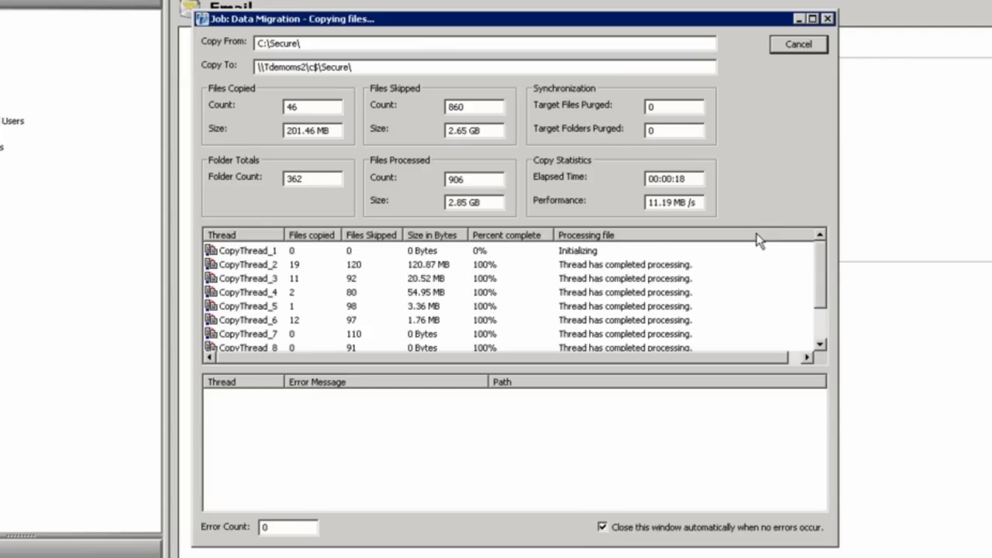
click(810, 51)
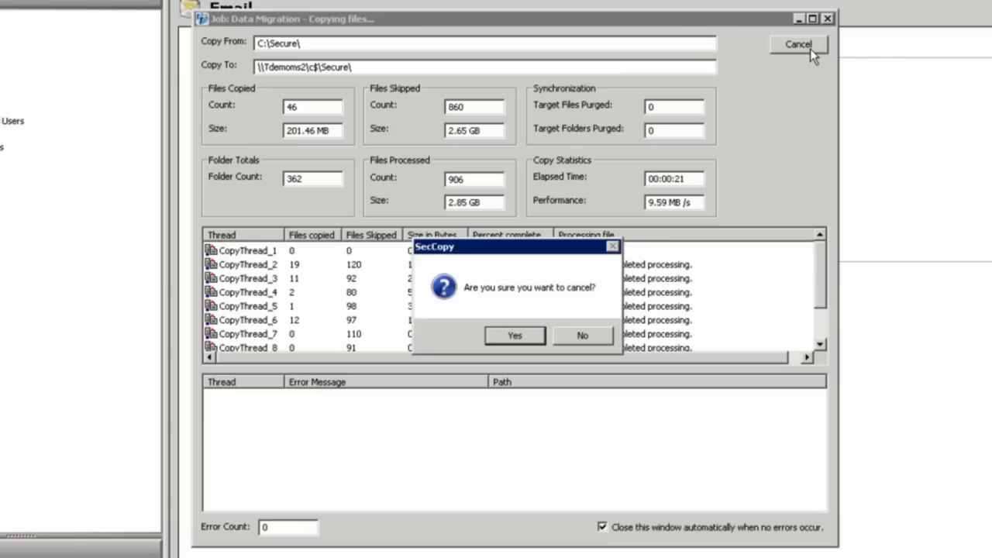
click(515, 334)
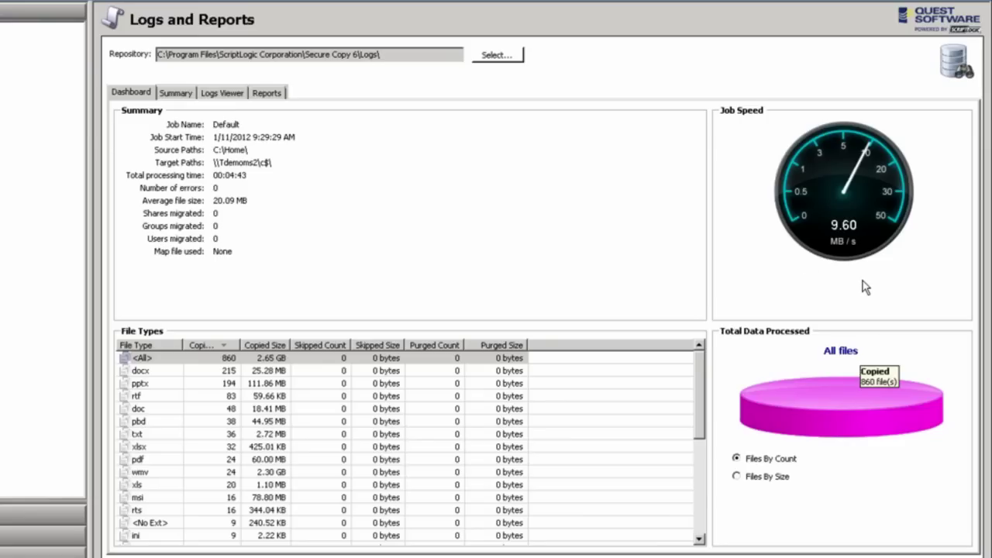
Scroll through the job's Summary tab statistics
click(177, 93)
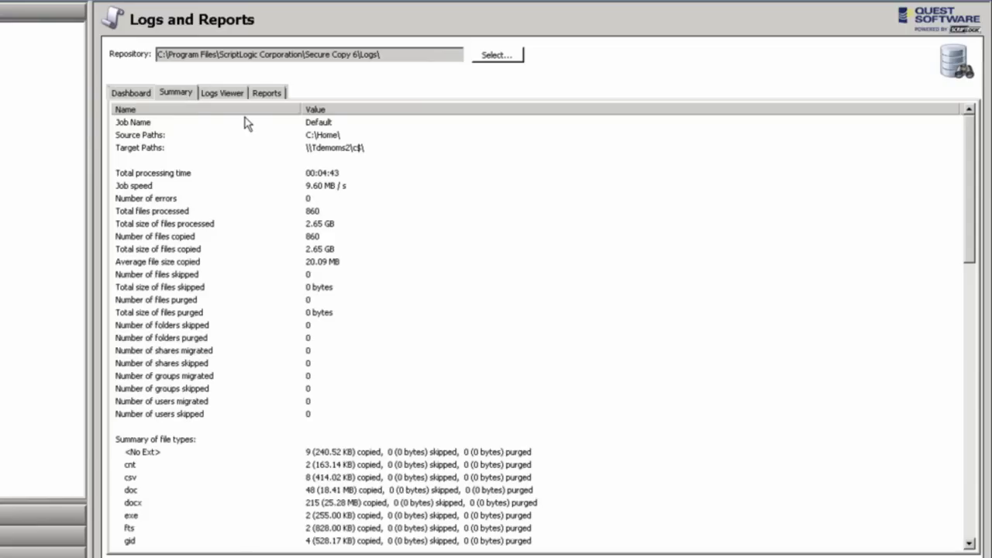
click(413, 186)
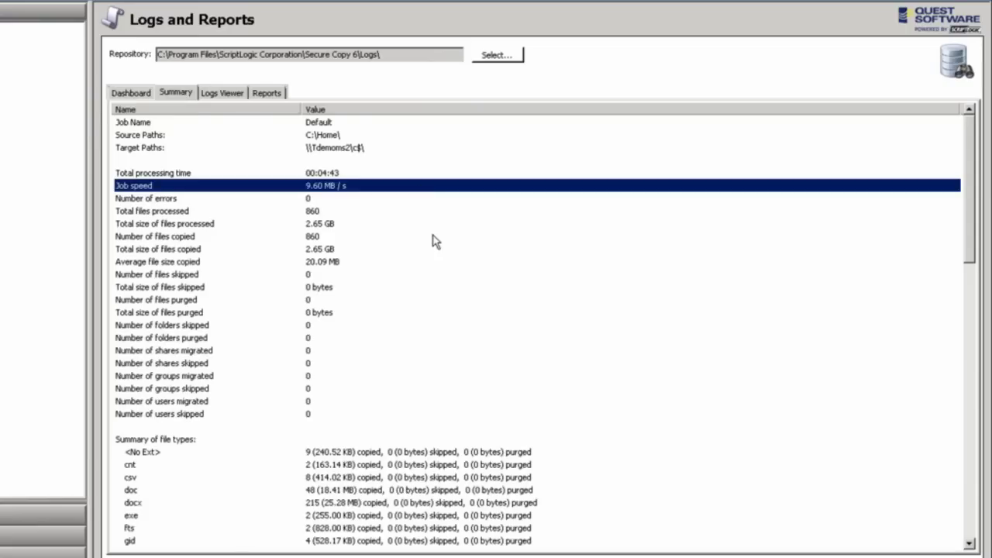
scroll(436, 266, down, 3)
scroll(439, 316, down, 3)
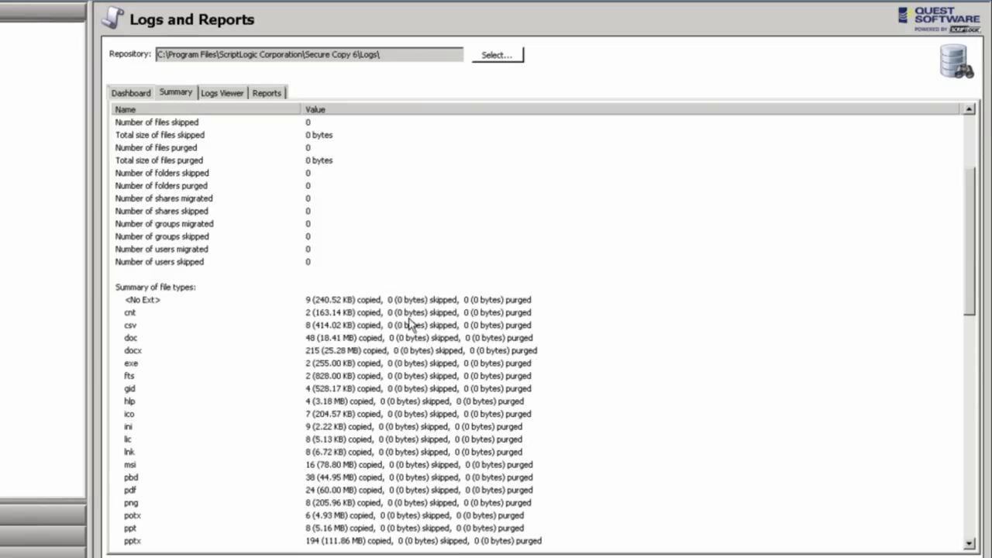
scroll(416, 330, down, 1)
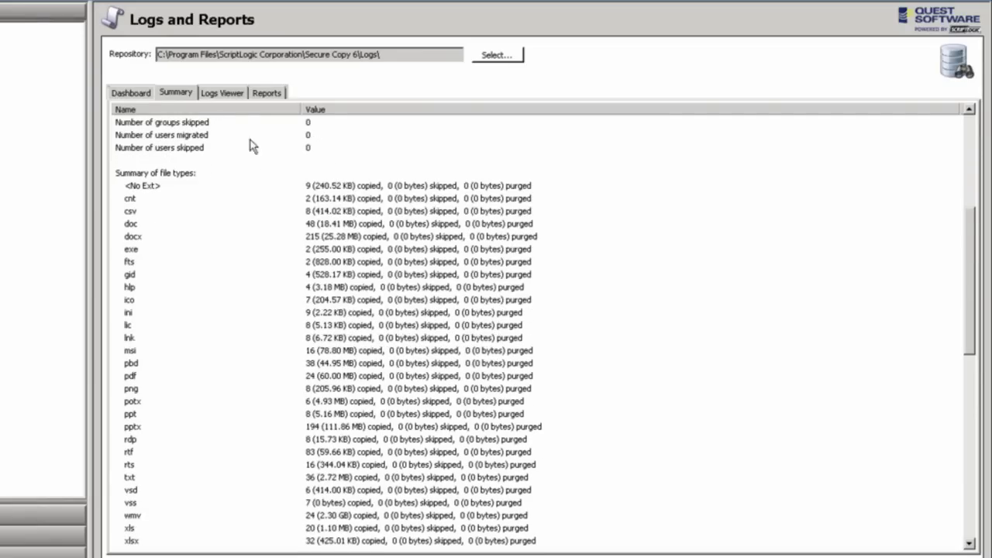
In Logs Viewer, set the Level filter to All, then to Info
click(231, 95)
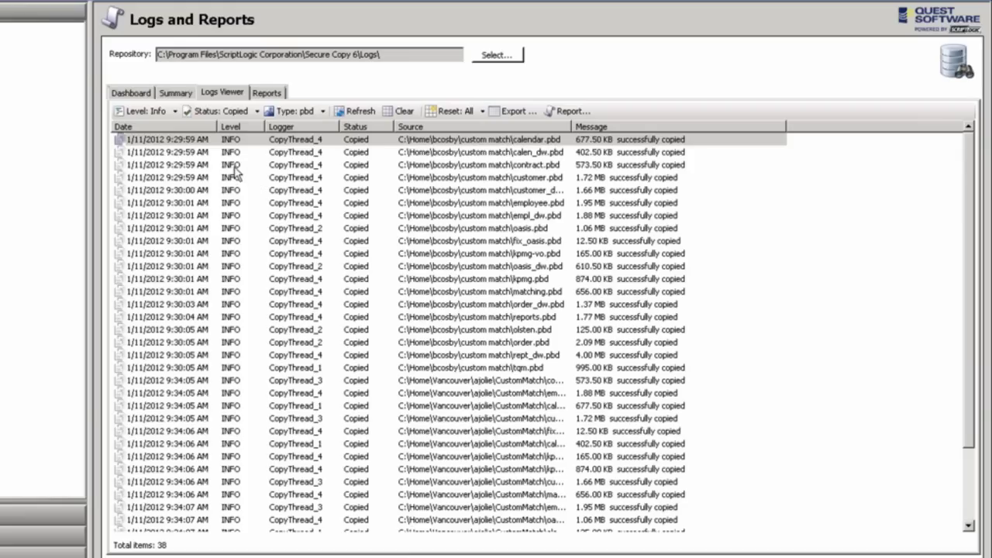
click(175, 112)
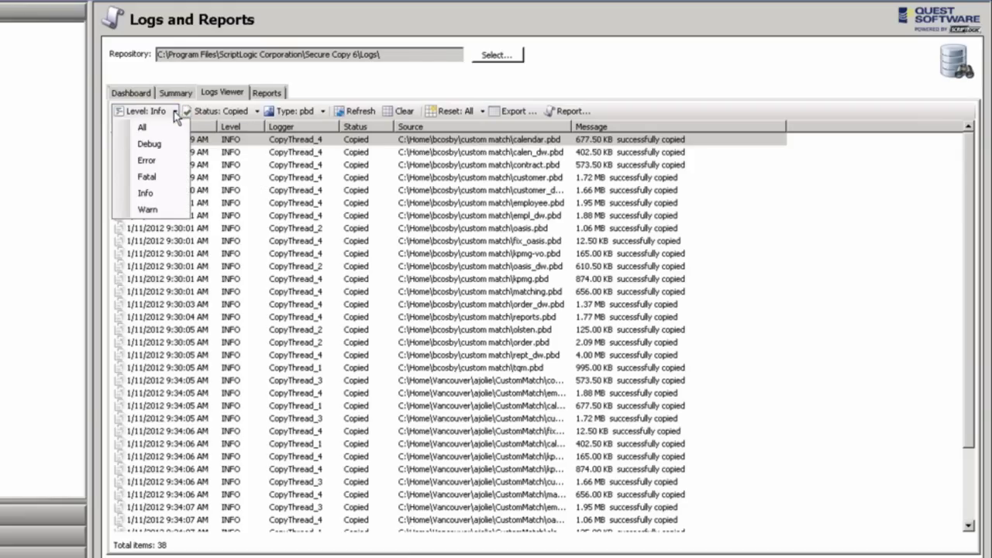
click(155, 130)
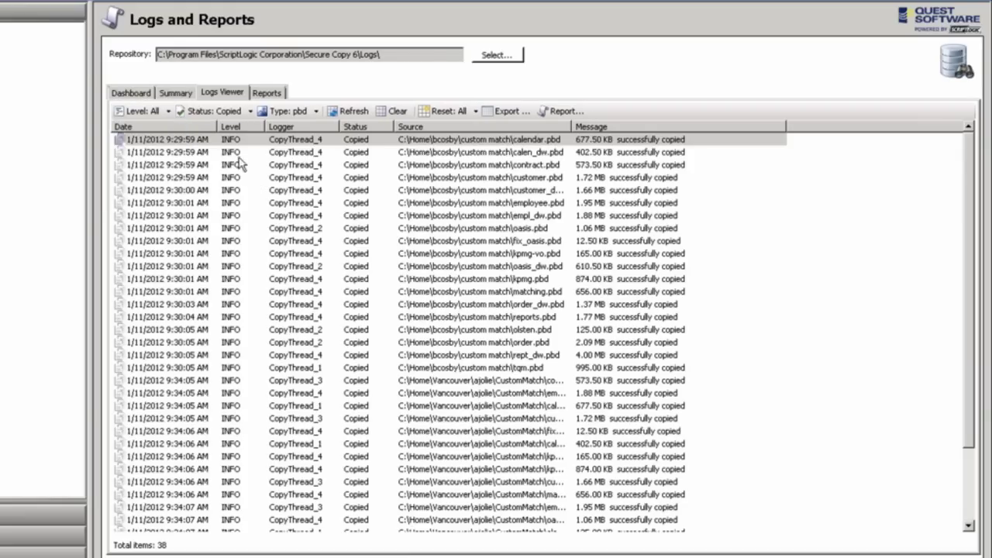
click(167, 111)
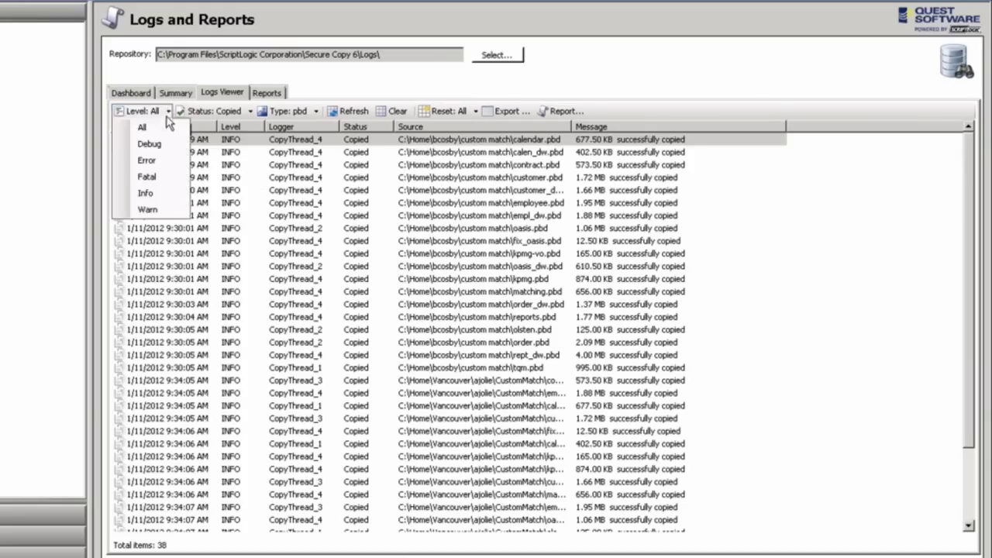
click(152, 193)
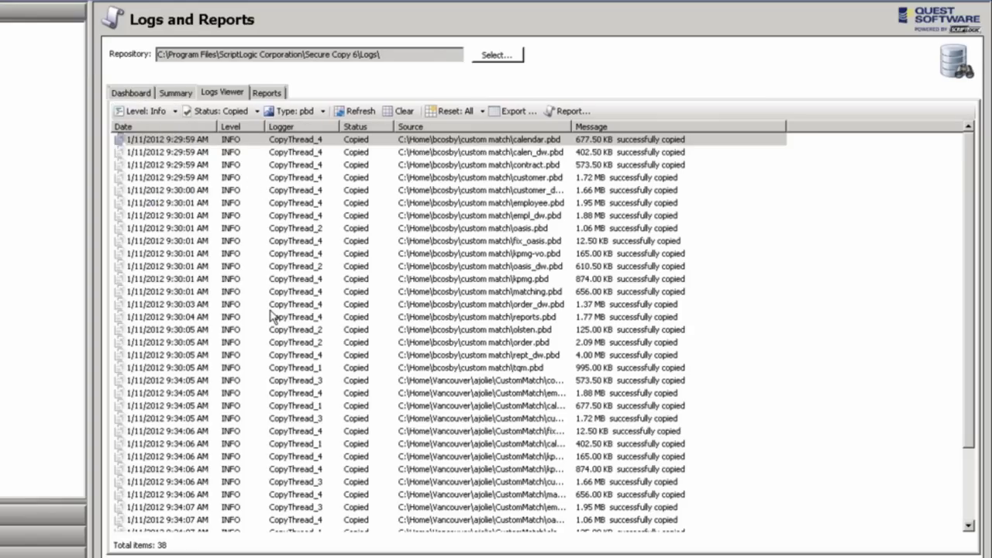
click(168, 113)
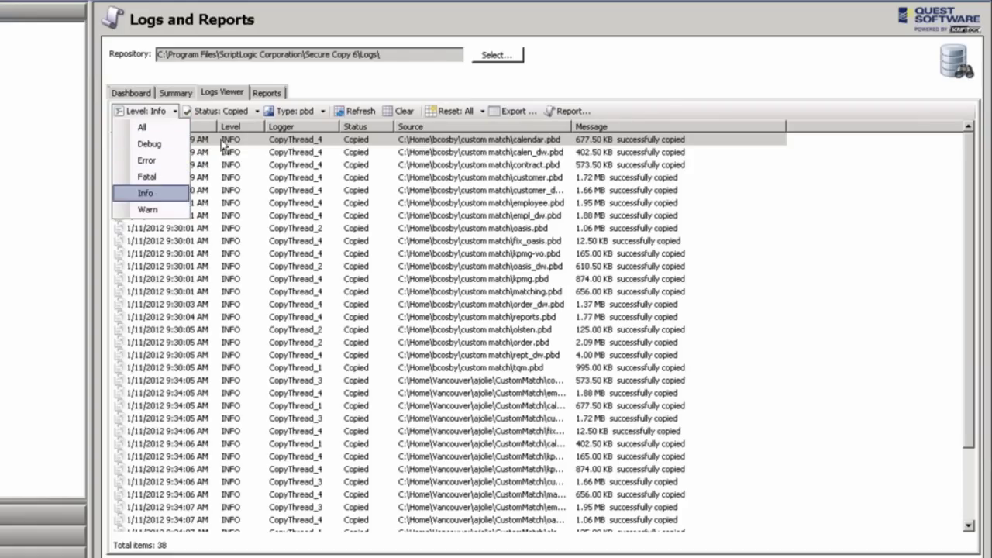
click(241, 117)
Set the Status filter to Info, then to Copied
click(255, 113)
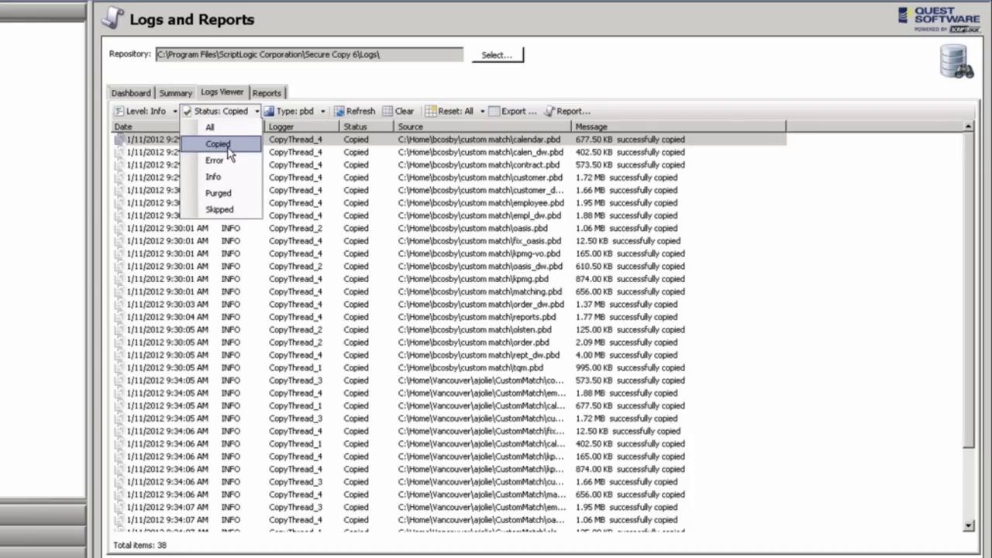
click(224, 183)
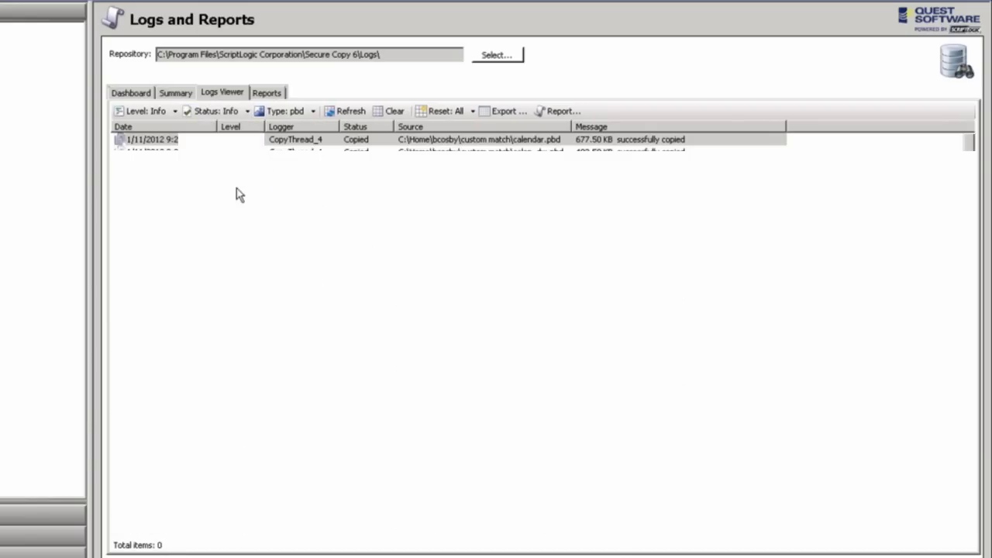
click(247, 112)
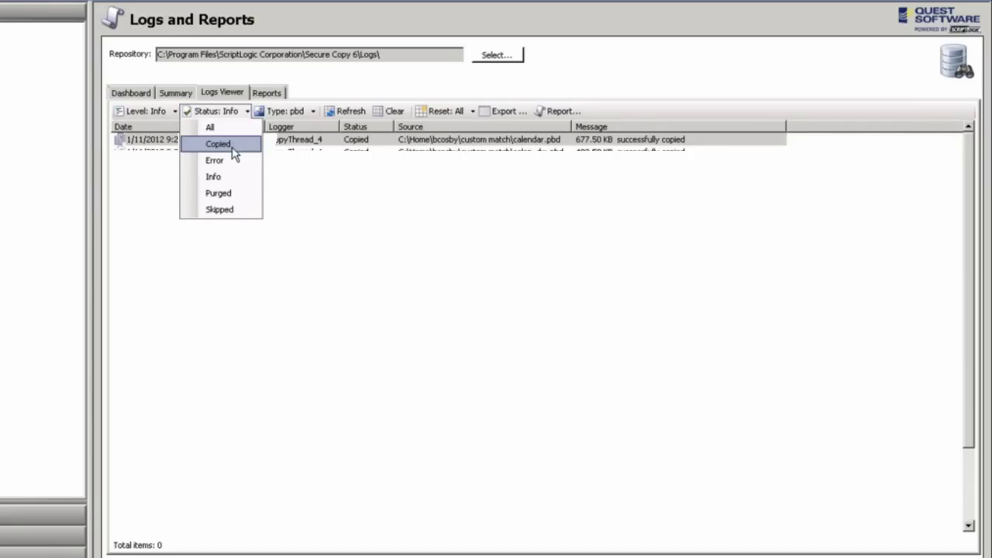
click(232, 147)
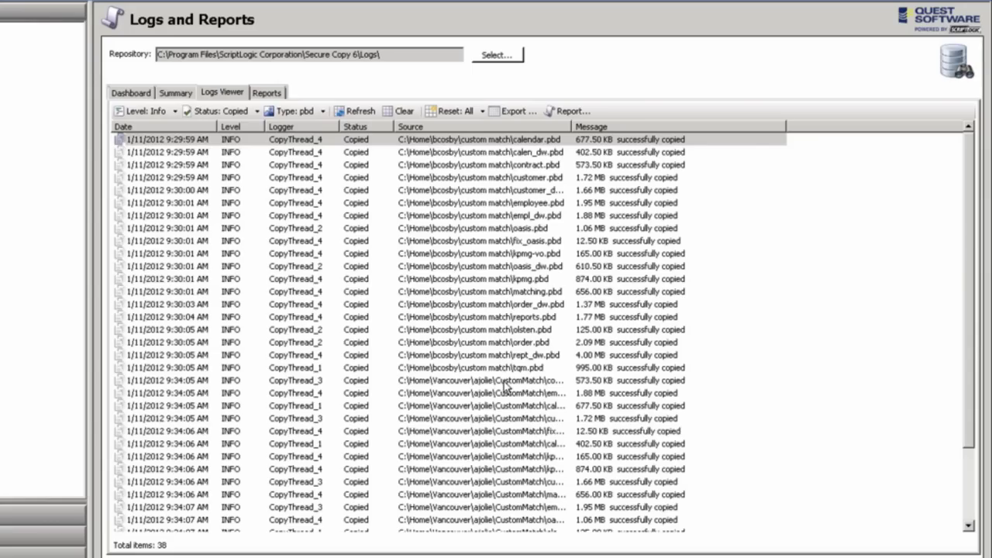
Filter the log to docx files and widen the Source column to show full paths
click(323, 111)
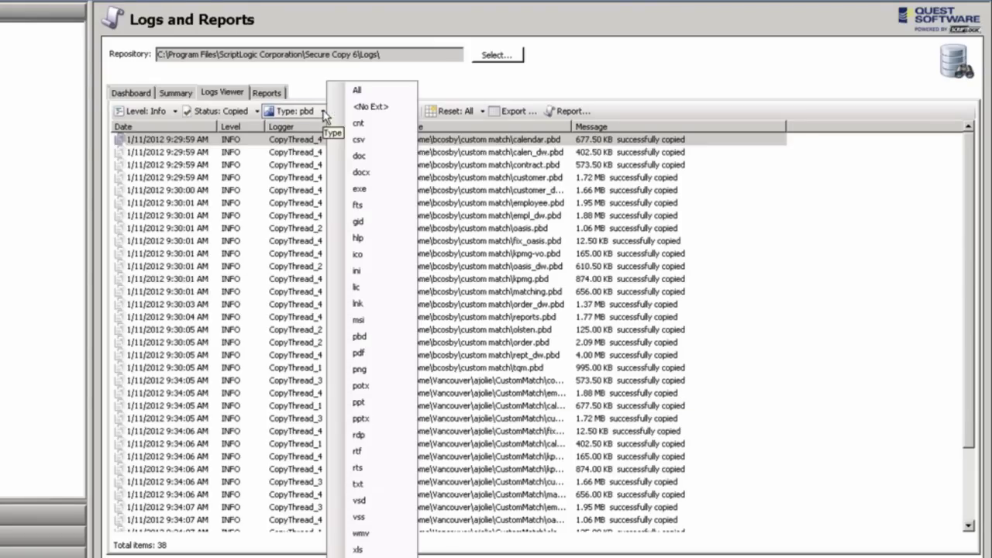
click(369, 177)
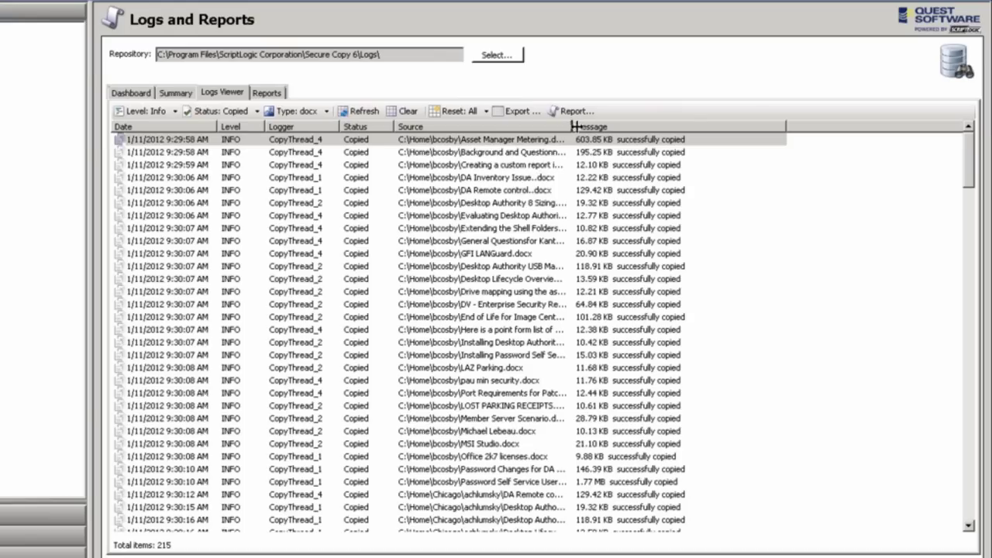
drag(569, 124, 697, 128)
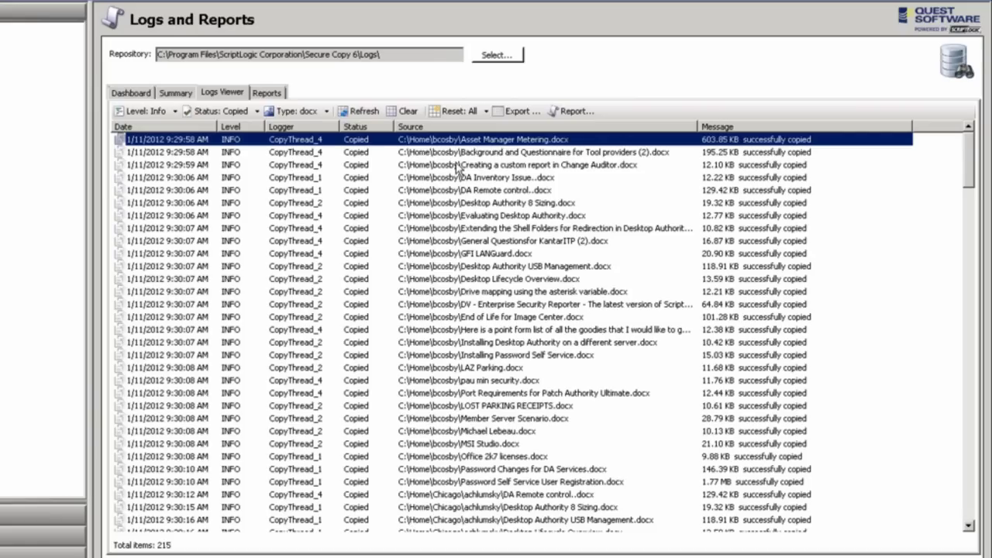
click(521, 113)
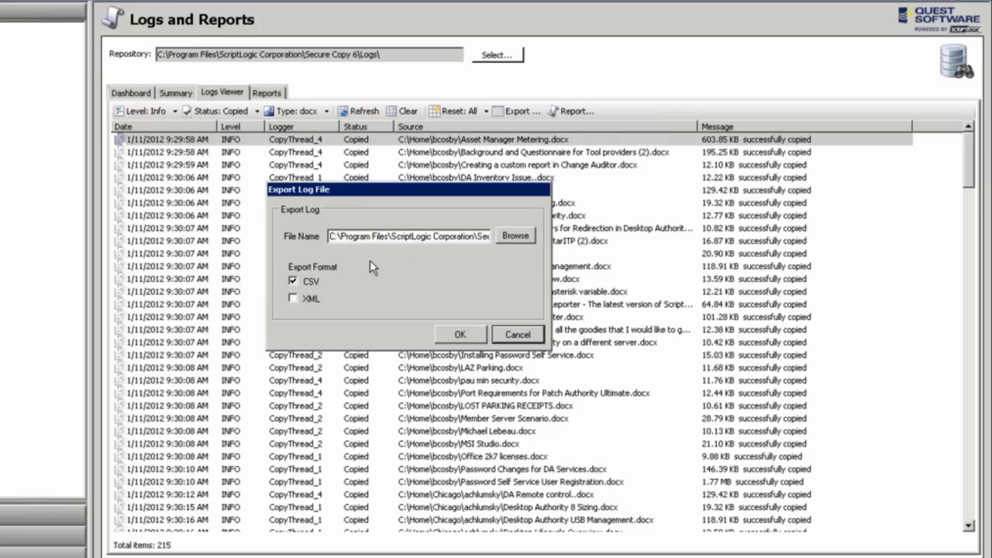
click(524, 338)
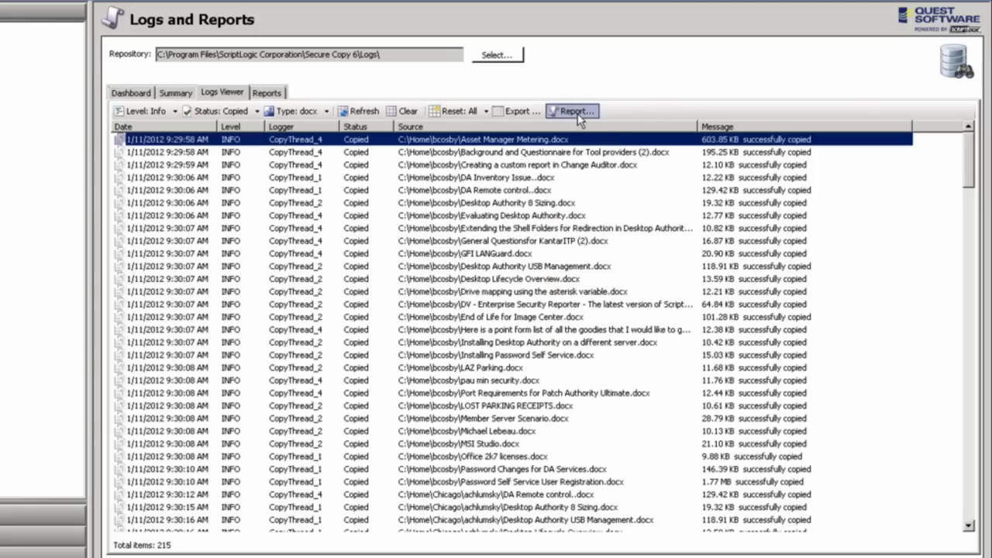
click(575, 112)
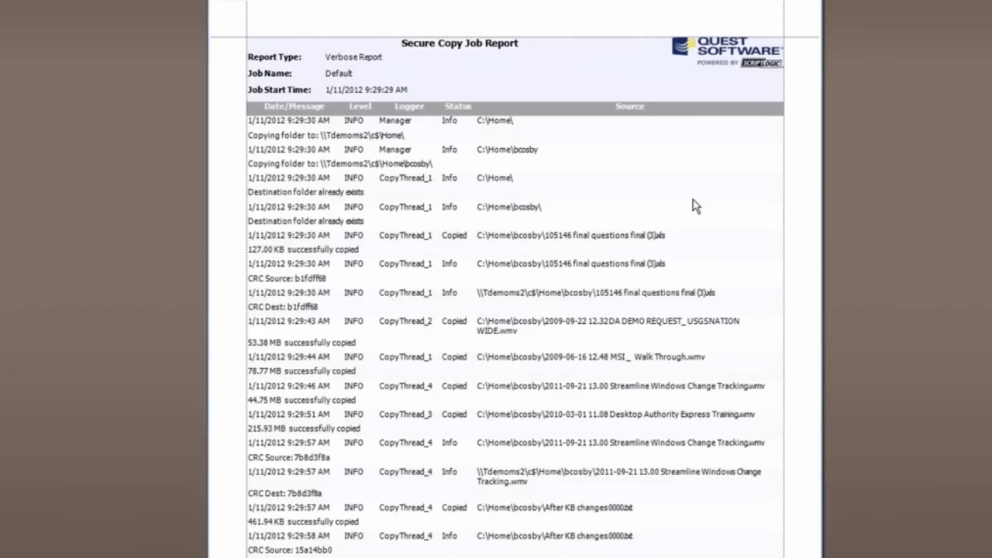
scroll(695, 206, down, 3)
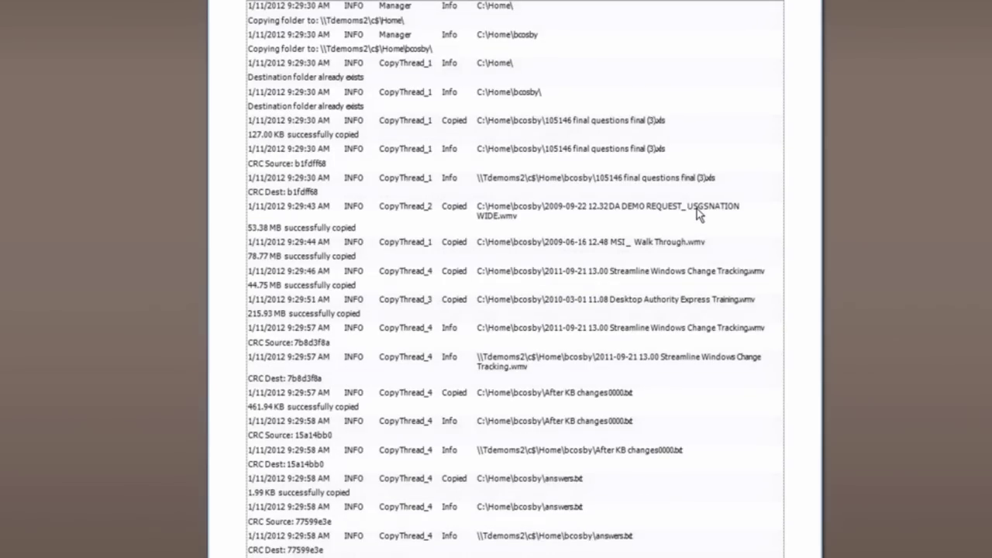
scroll(686, 244, down, 1)
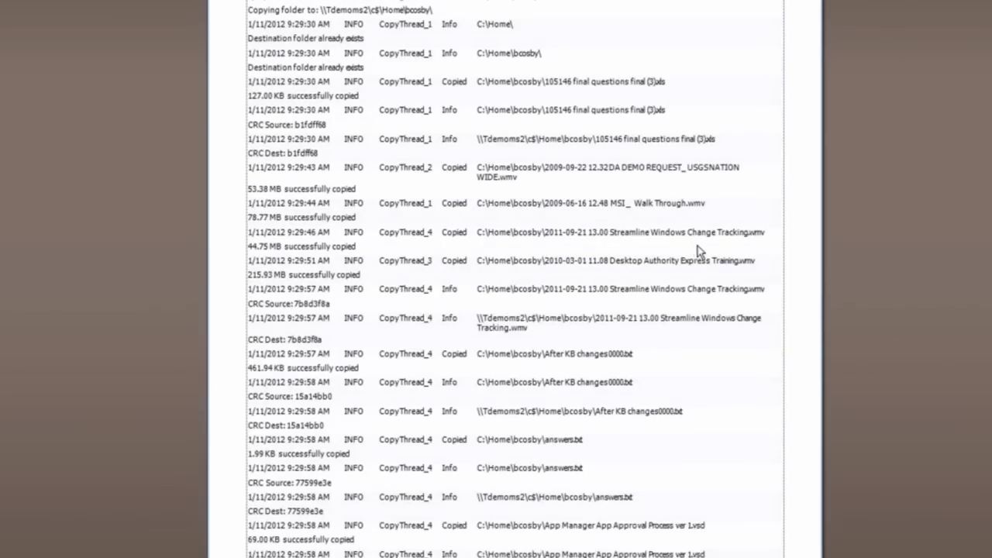
scroll(699, 256, down, 2)
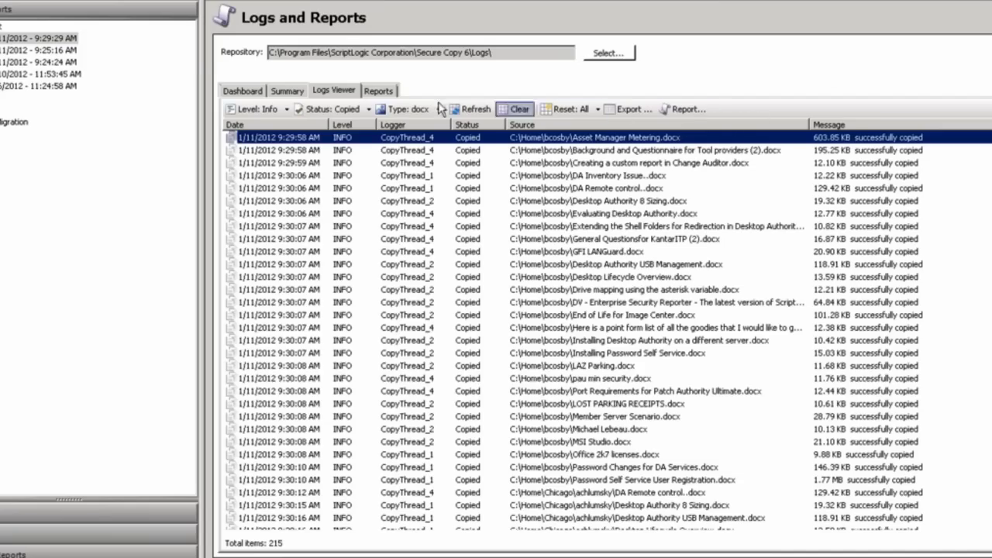
Open the Summary Report from the Reports page and scroll through its preview
click(378, 91)
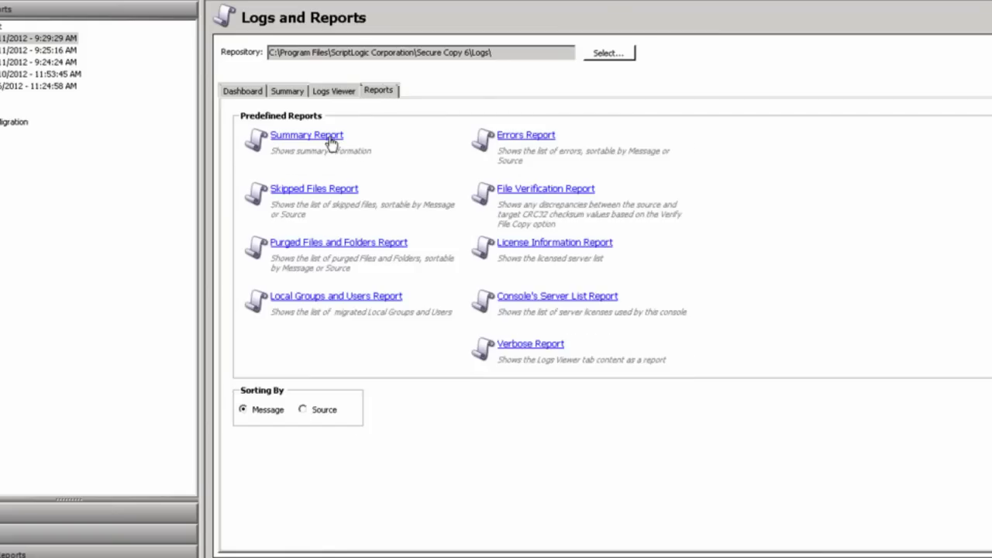
click(330, 138)
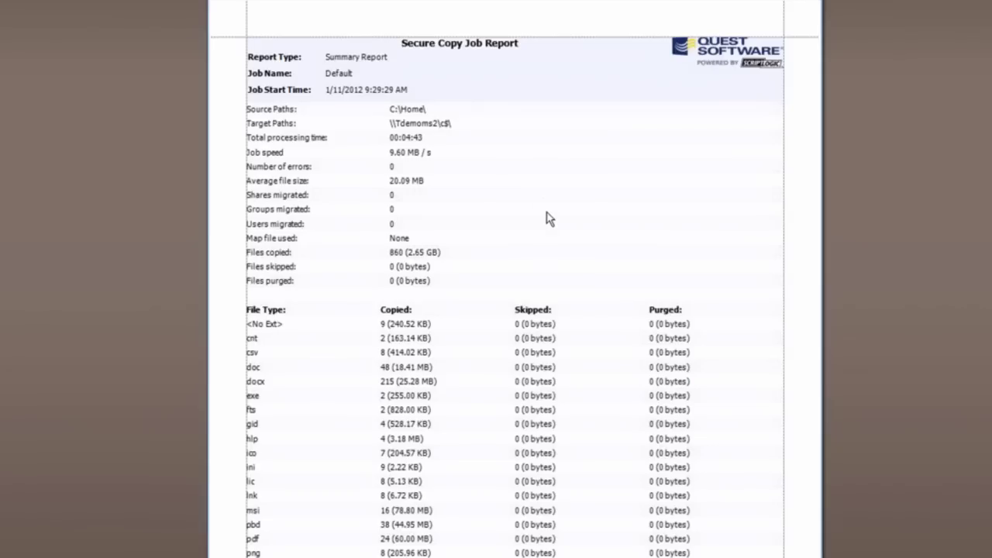
scroll(552, 228, down, 1)
scroll(597, 276, down, 5)
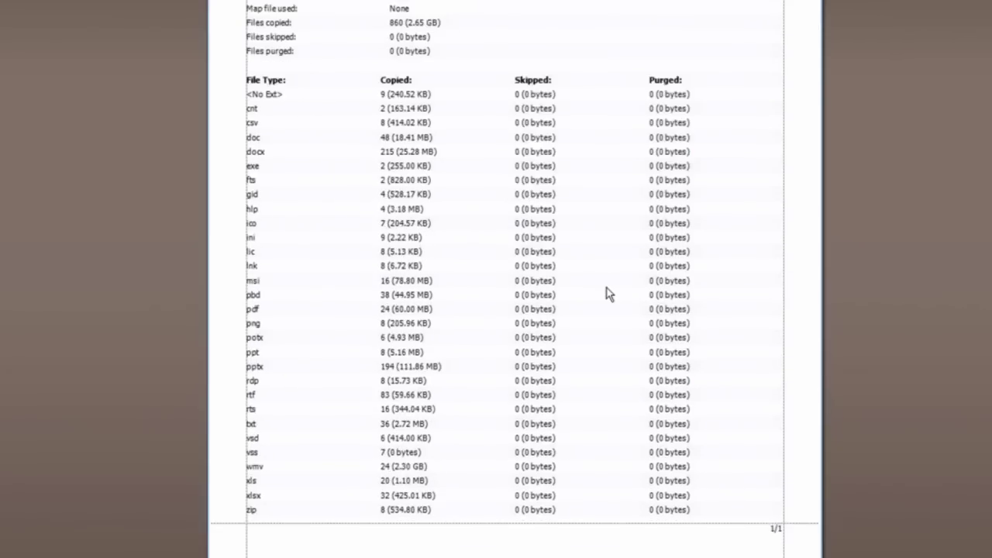
scroll(608, 294, up, 5)
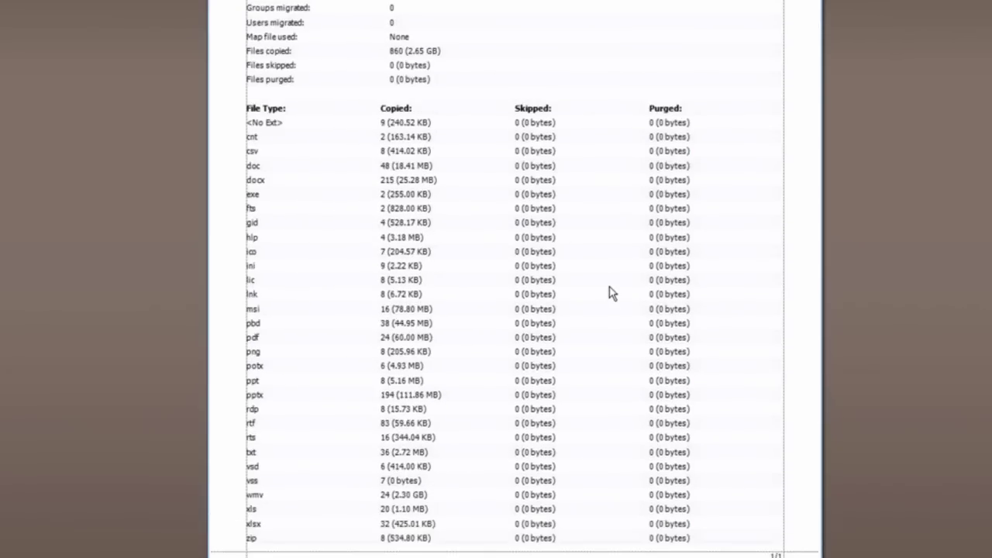